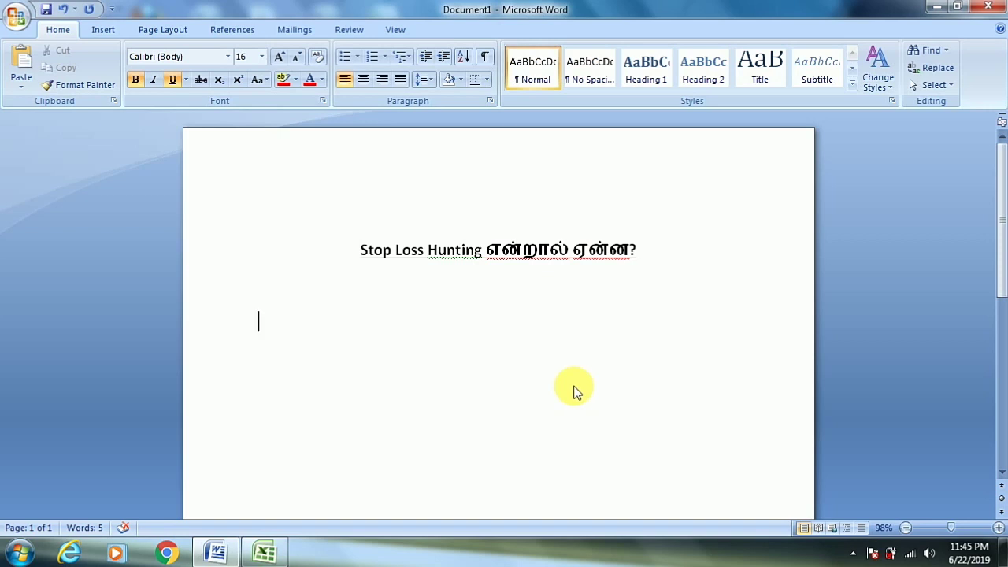
# Switch to the Excel workbook and enter the label A in cell F2, directly above the CMP price
pyautogui.hotkey('alt', 'Tab')
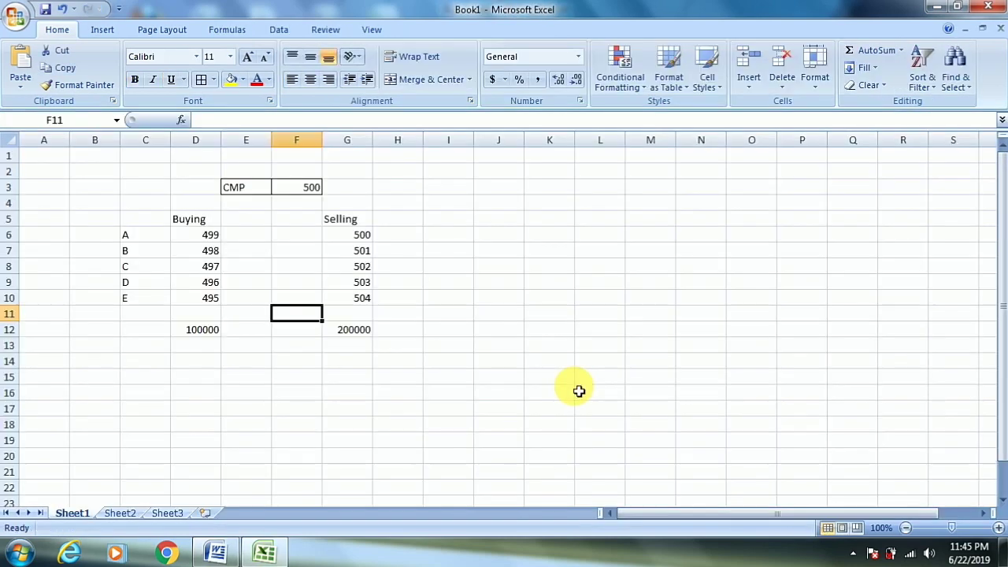
pyautogui.hotkey('ctrl', 'Up')
pyautogui.press('Left')
pyautogui.hotkey('shift', 'Right')
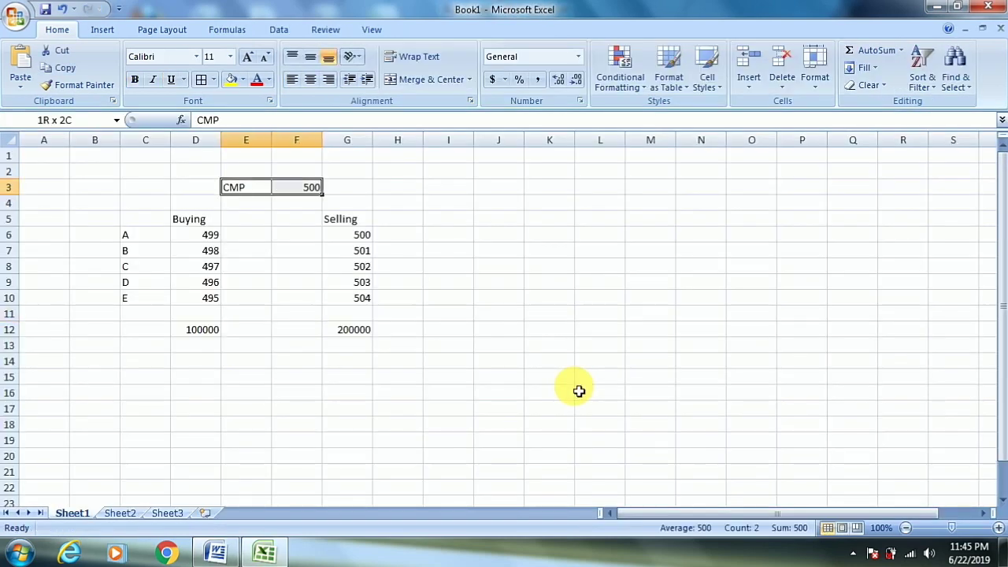
pyautogui.press('Right')
pyautogui.press('Up')
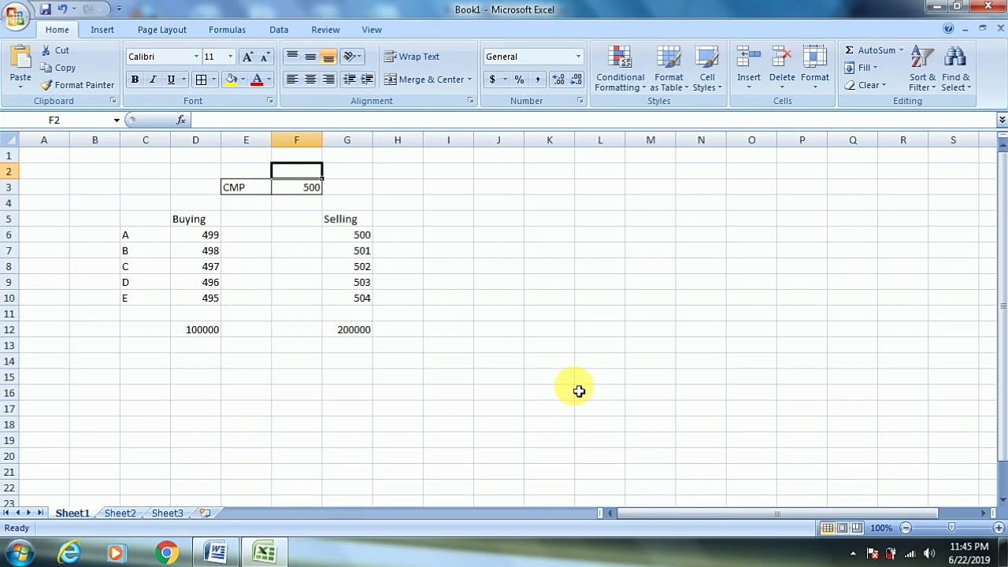
pyautogui.write('A')
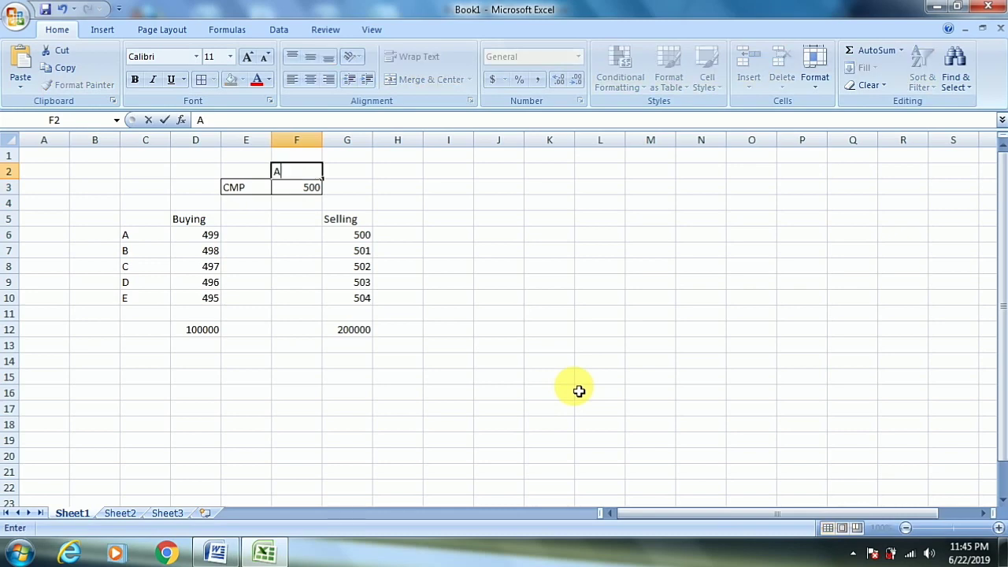
pyautogui.hotkey('ctrl', 'Return')
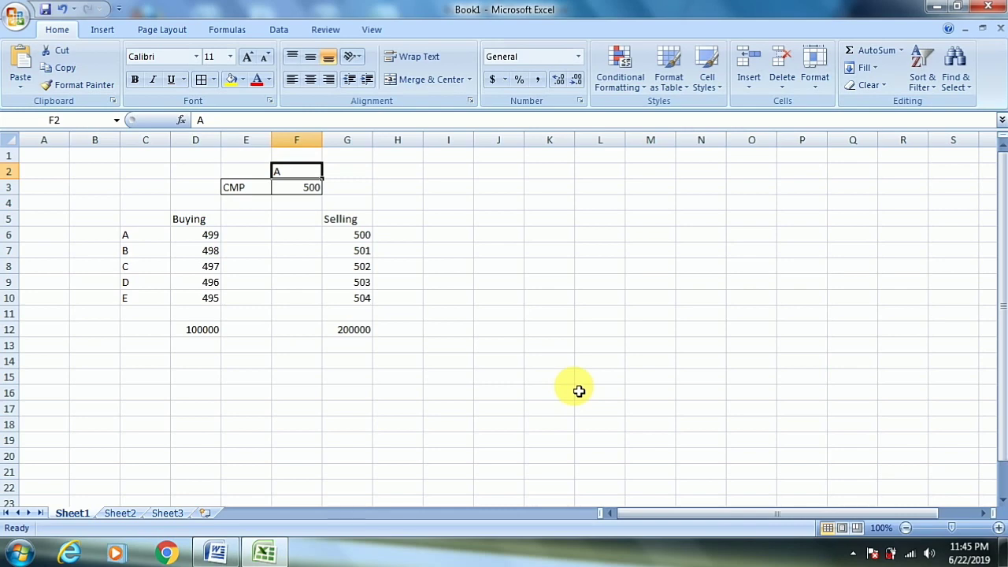
# Enter 600 in cell G2 beside the label A
pyautogui.hotkey('shift', 'Down')
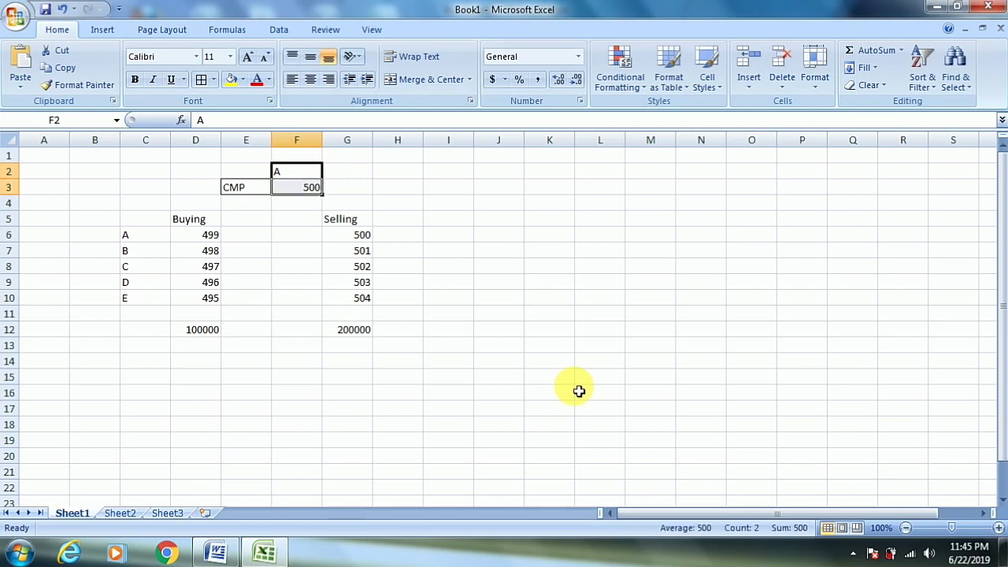
pyautogui.hotkey('shift', 'Up')
pyautogui.press('Right')
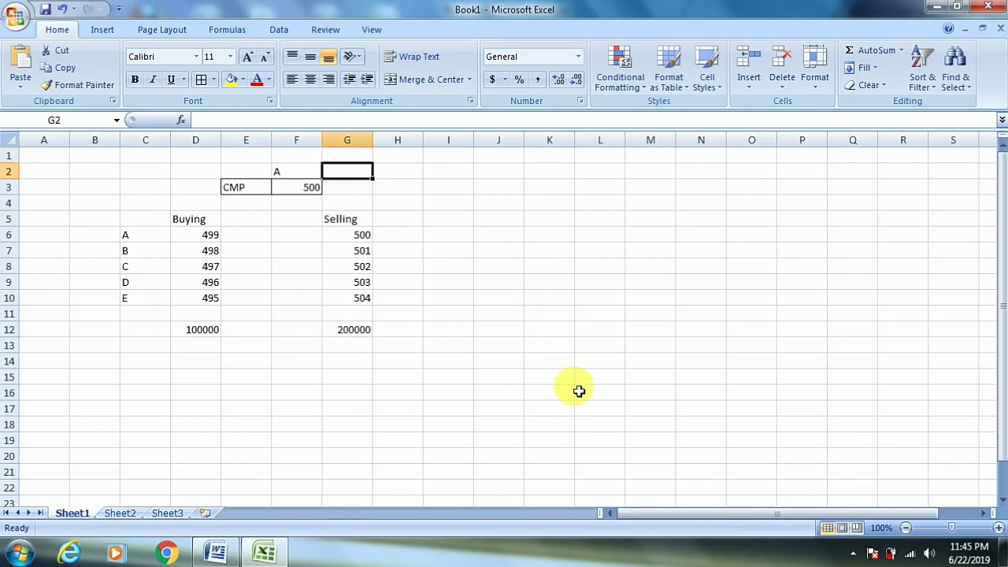
pyautogui.write('600')
pyautogui.press('Return')
pyautogui.press('Up')
pyautogui.press('Left')
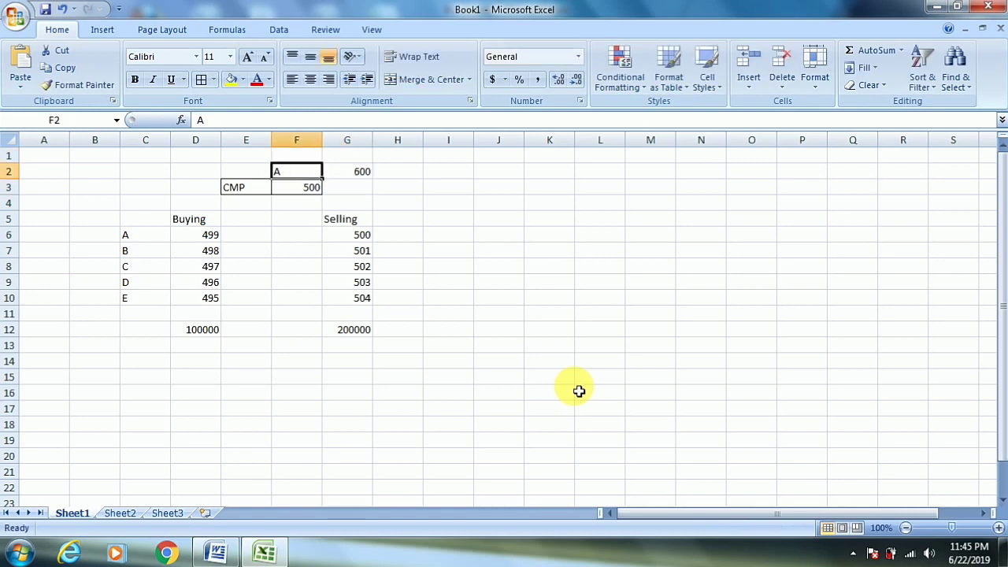
# Examine the price for A, the CMP price and the Buying and Selling columns
pyautogui.hotkey('shift', 'Down')
pyautogui.press('Right')
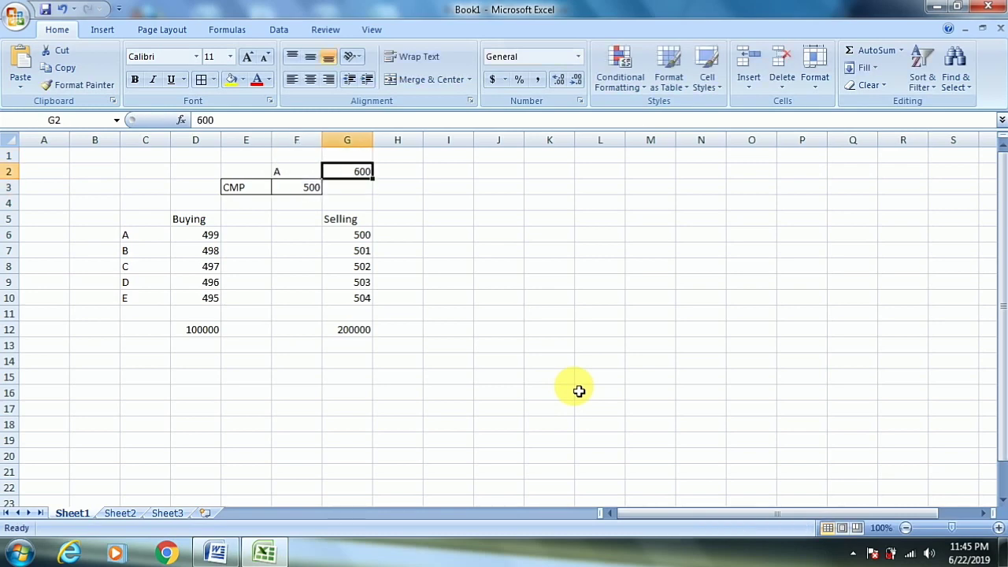
pyautogui.hotkey('shift', 'Left')
pyautogui.hotkey('shift', 'Down')
pyautogui.press('Left')
pyautogui.press('Down')
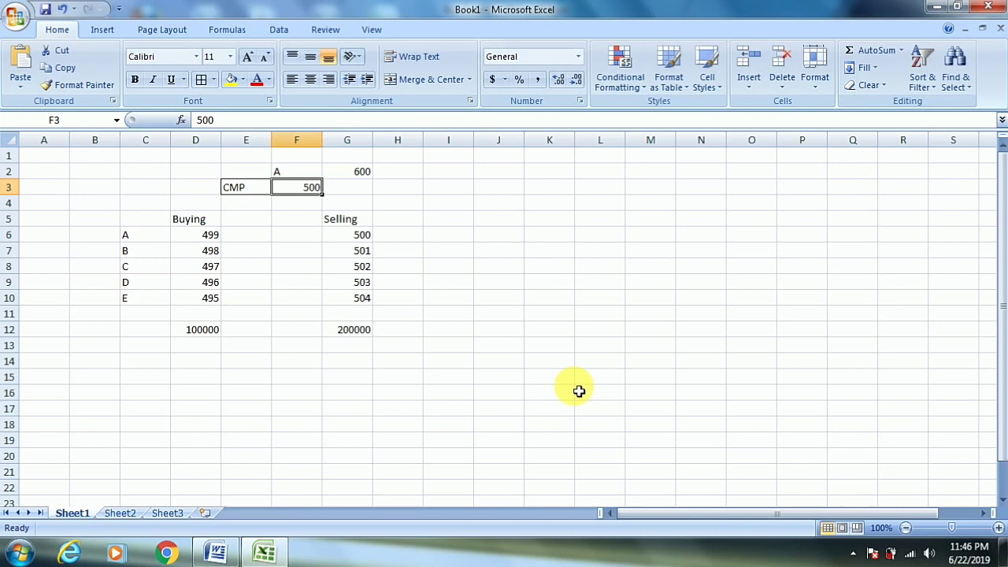
pyautogui.press('Left')
pyautogui.press('Down')
pyautogui.press('Down')
pyautogui.press('Left')
pyautogui.hotkey('ctrl', 'shift', 'Down')
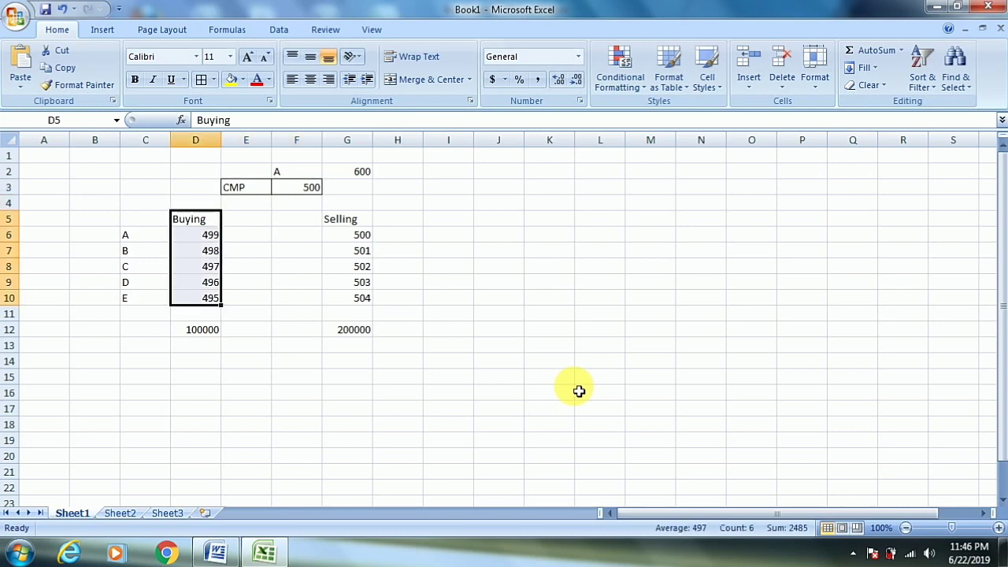
pyautogui.press('Right')
pyautogui.press('Right')
pyautogui.press('Right')
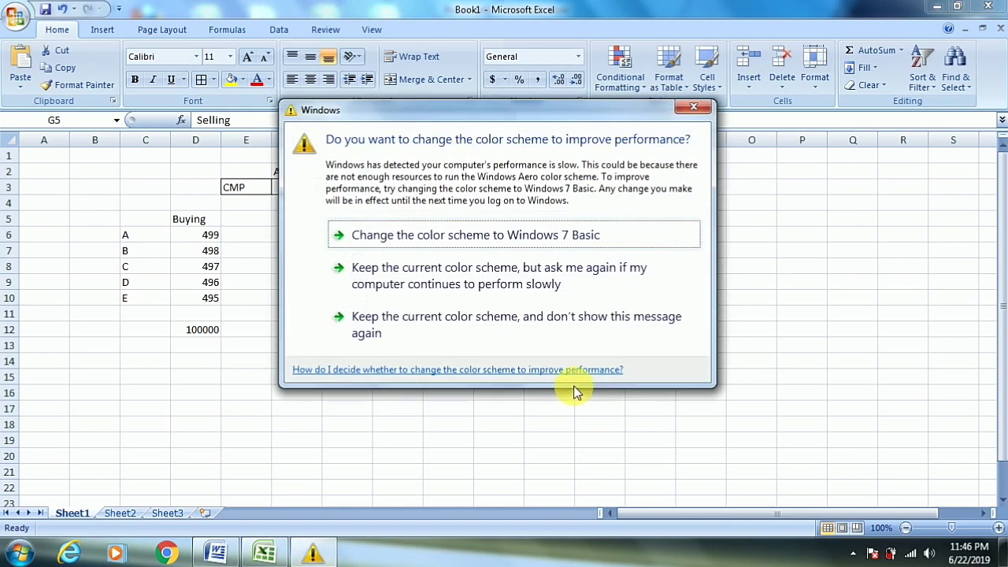
# Keep the current Windows color scheme and stop the performance message from being shown again
pyautogui.click(520, 330)
# Examine the Buying prices for A to E in D6:D10
pyautogui.press('Down')
pyautogui.press('Left')
pyautogui.press('Left')
pyautogui.press('Left')
pyautogui.press('Left')
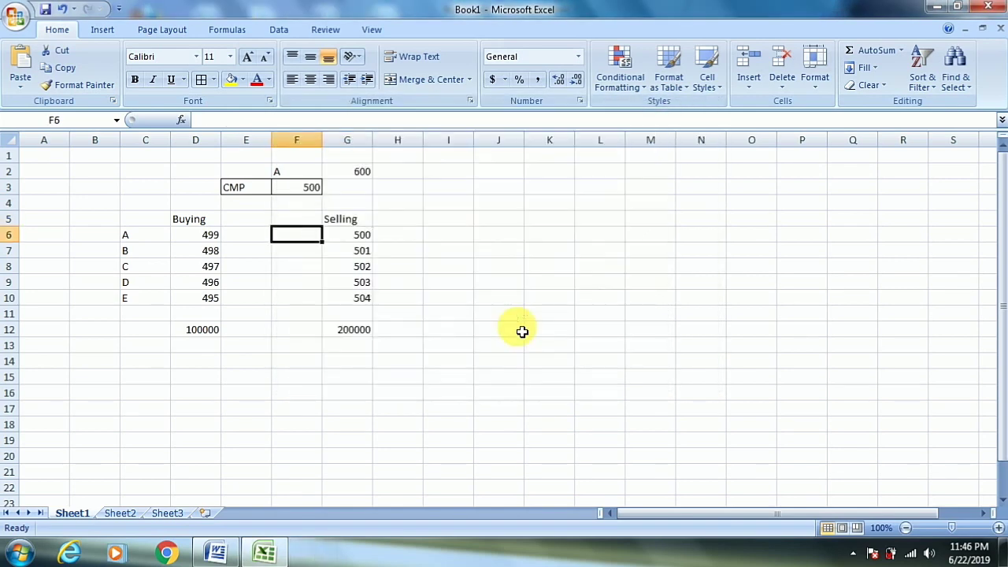
pyautogui.hotkey('ctrl', 'shift', 'Down')
pyautogui.press('Right')
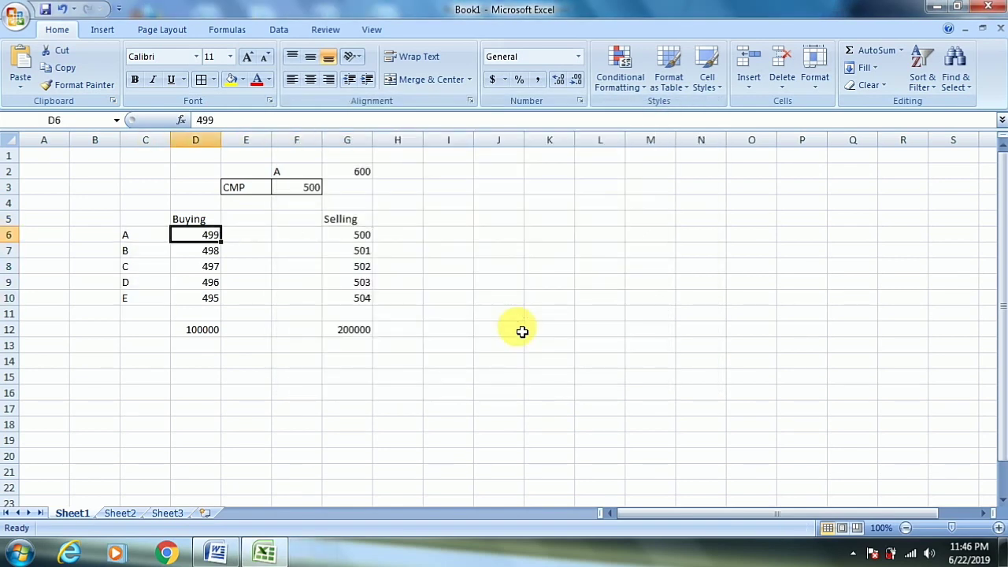
pyautogui.hotkey('ctrl', 'shift', 'Down')
pyautogui.press('Right')
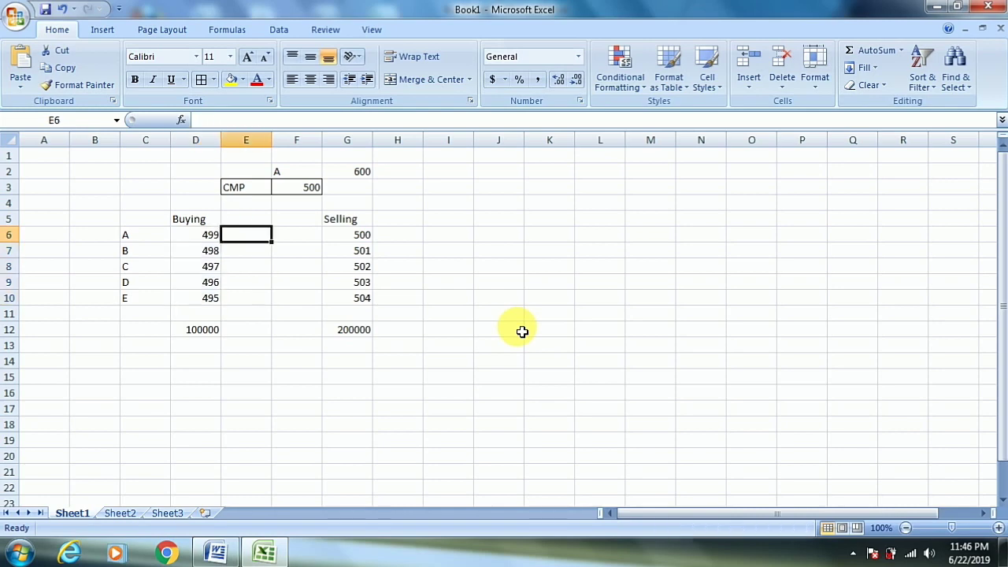
pyautogui.press('Down')
pyautogui.press('Left')
pyautogui.press('Down')
pyautogui.press('Down')
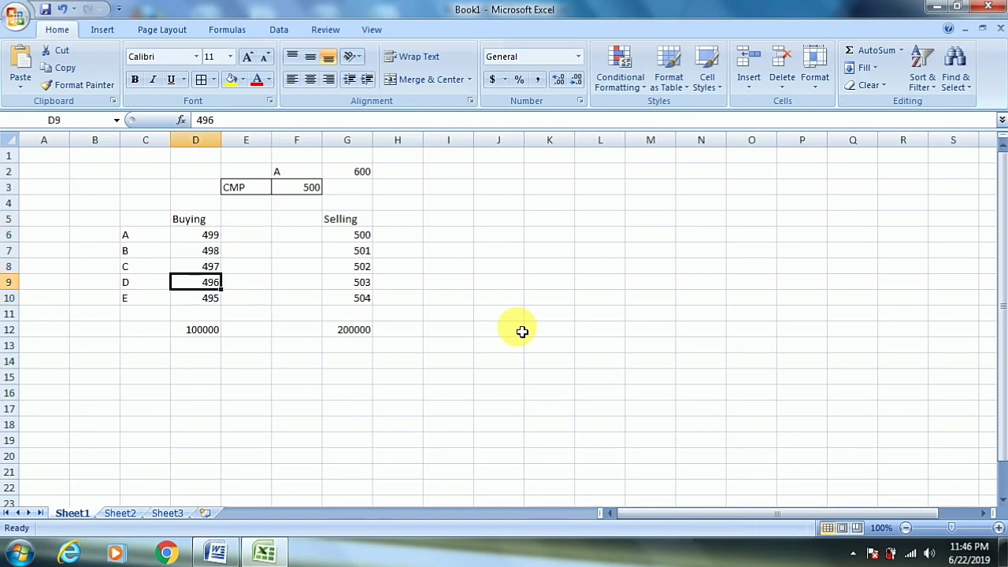
pyautogui.press('Down')
pyautogui.hotkey('ctrl', 'shift', 'Up')
pyautogui.press('Right')
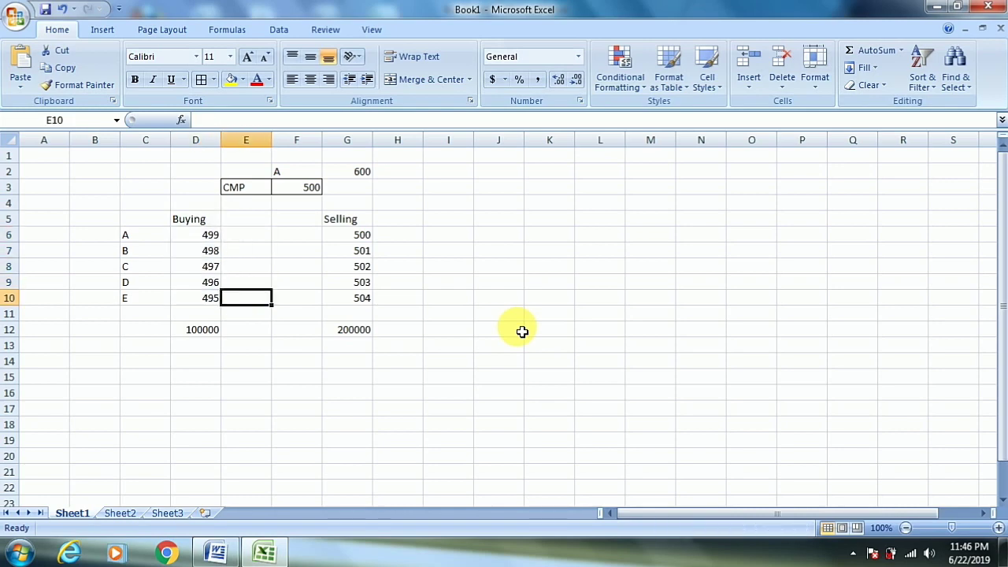
# Examine the Selling prices and compare the quantities under the Buying and Selling columns in row 12
pyautogui.press('Right')
pyautogui.press('Right')
pyautogui.hotkey('ctrl', 'shift', 'Up')
pyautogui.press('Down')
pyautogui.press('Down')
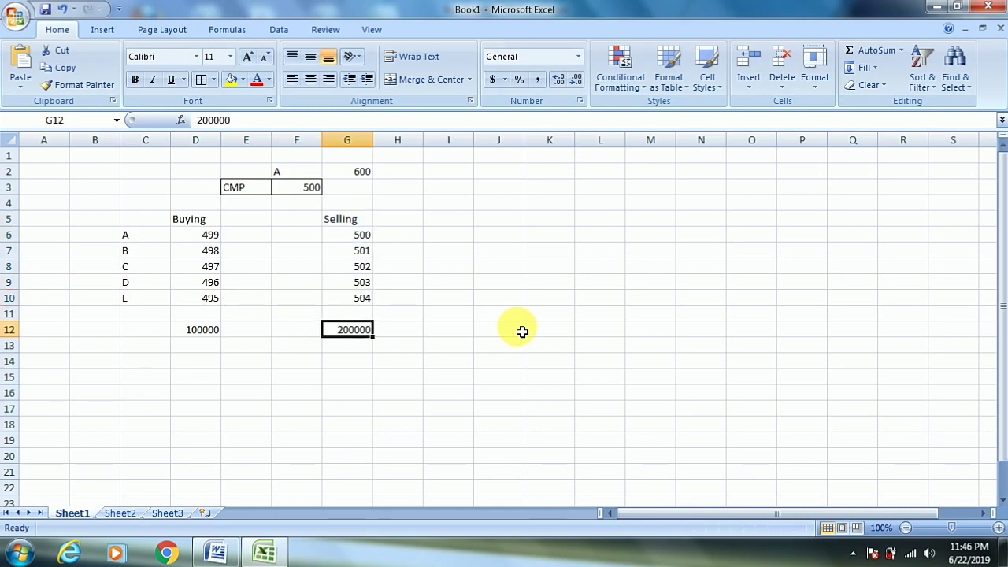
pyautogui.press('Left')
pyautogui.press('Left')
pyautogui.press('Left')
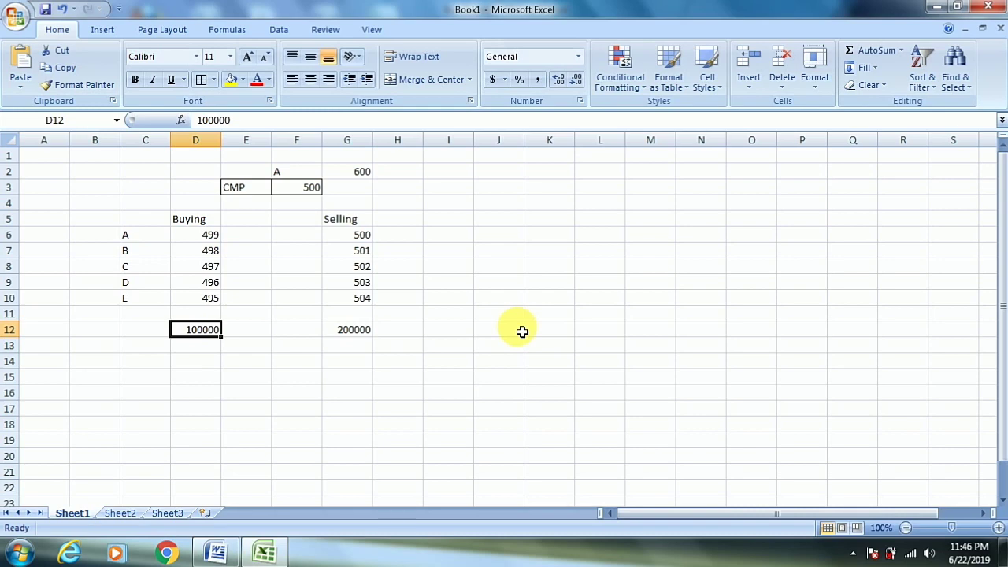
pyautogui.press('Right')
pyautogui.press('Right')
pyautogui.press('Right')
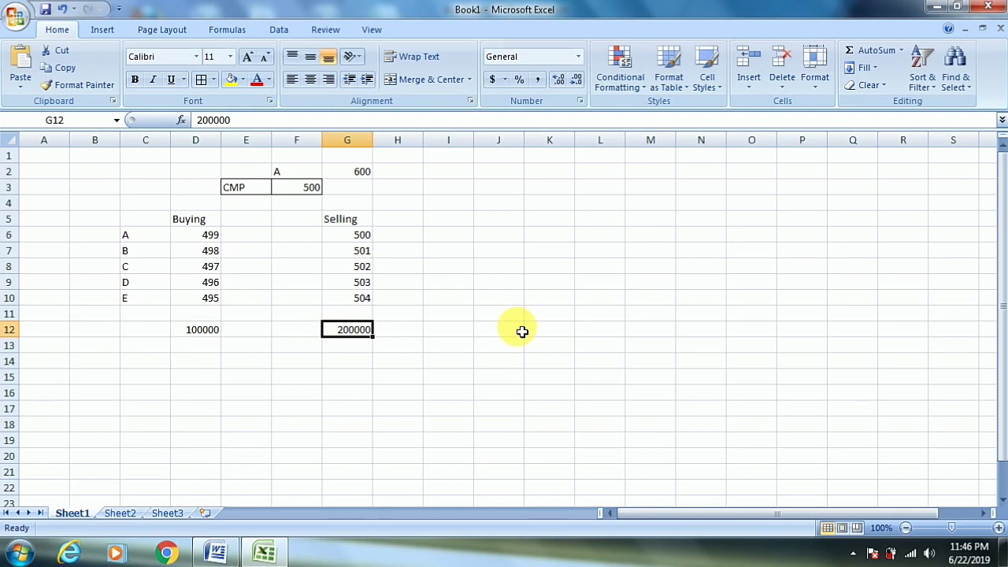
# Examine the Selling column from its heading in G5 down to the quantity in G12
pyautogui.click(356, 218)
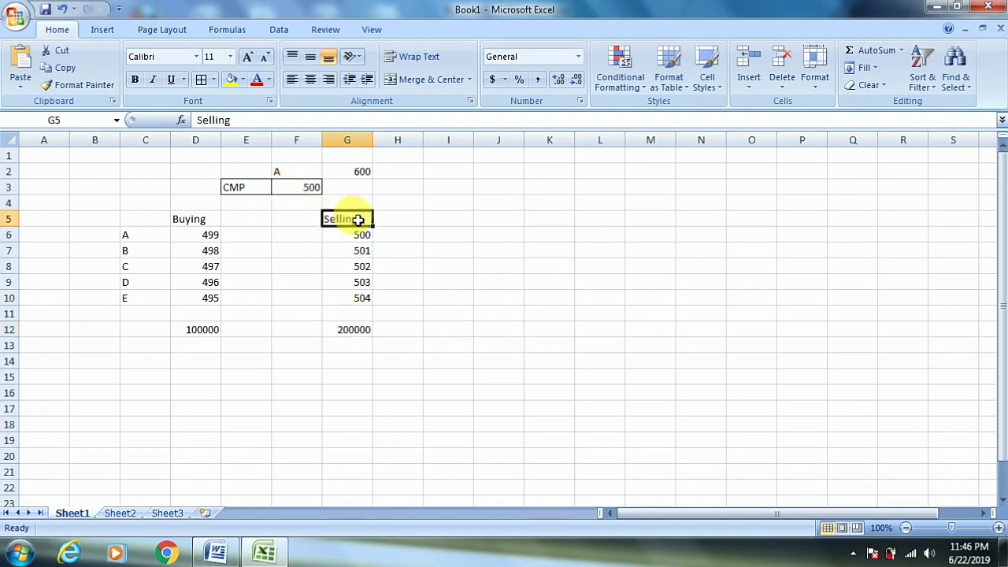
pyautogui.hotkey('ctrl', 'shift', 'Down')
pyautogui.press('Down')
pyautogui.hotkey('ctrl', 'Down')
pyautogui.press('Down')
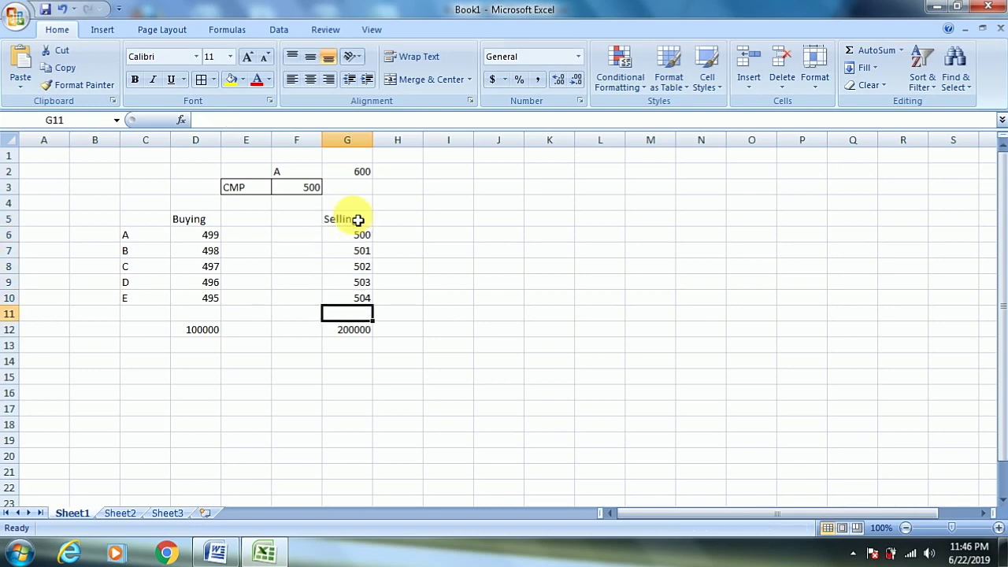
pyautogui.press('Down')
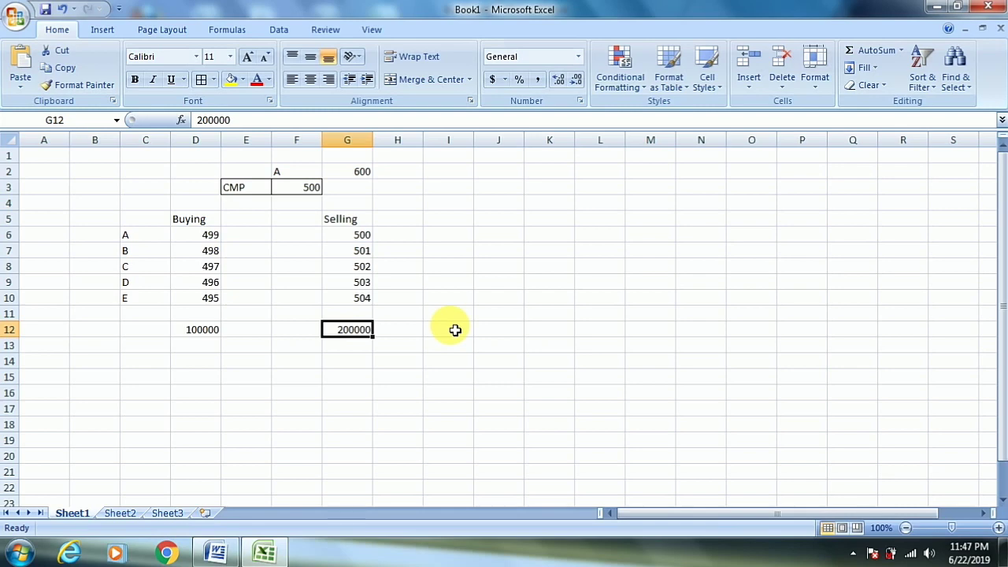
# Examine the price for A in cell G2 after a brief look at the Word document
pyautogui.hotkey('alt', 'Tab')
pyautogui.hotkey('alt', 'Tab')
pyautogui.press('Up')
pyautogui.press('Up')
pyautogui.hotkey('ctrl', 'Up')
pyautogui.hotkey('ctrl', 'Up')
pyautogui.press('Left')
pyautogui.press('Right')
pyautogui.press('Right')
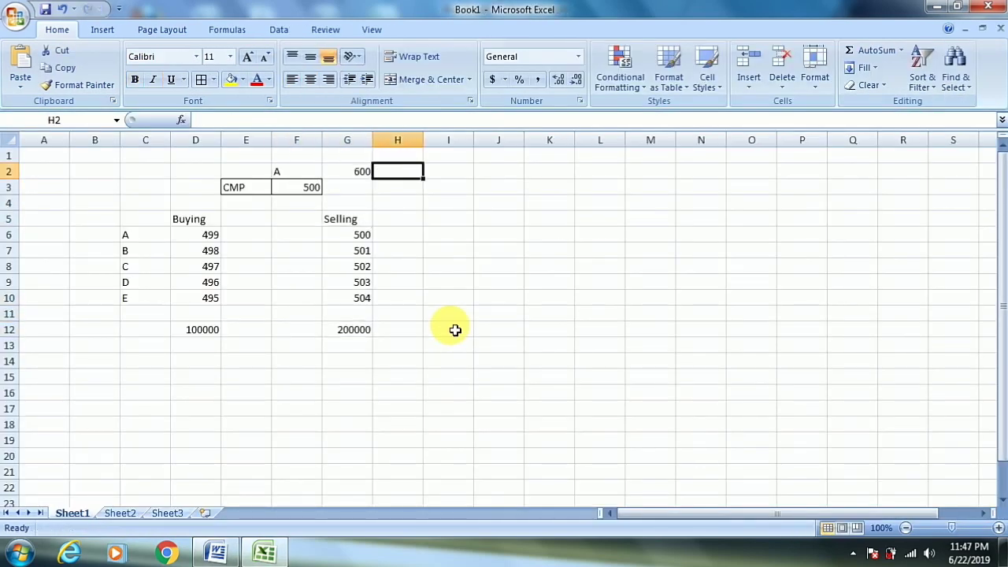
pyautogui.press('Left')
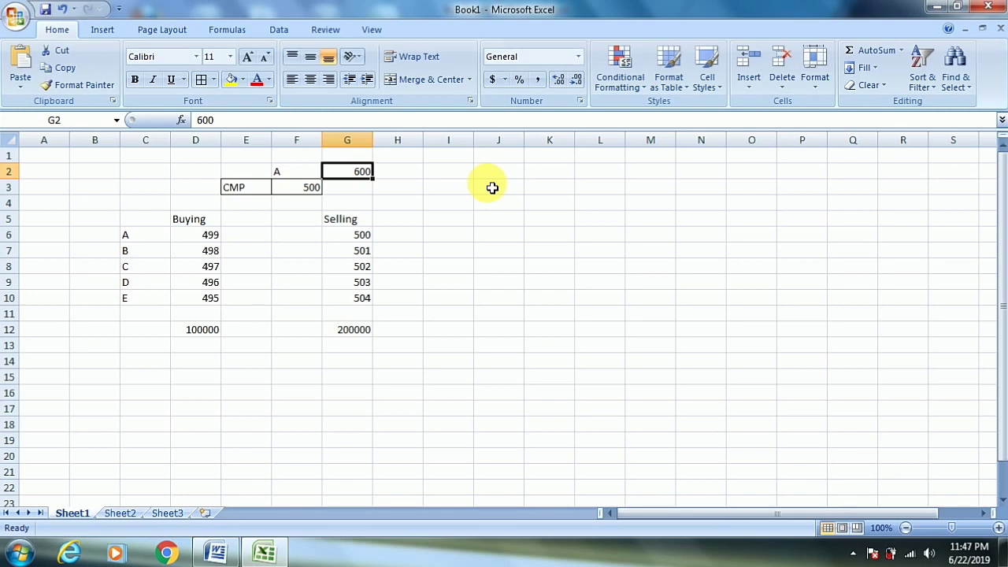
# Highlight the Buying column from its heading down to the last price, D5:D10
pyautogui.press('Left')
pyautogui.press('Left')
pyautogui.press('Down')
pyautogui.press('Down')
pyautogui.press('Down')
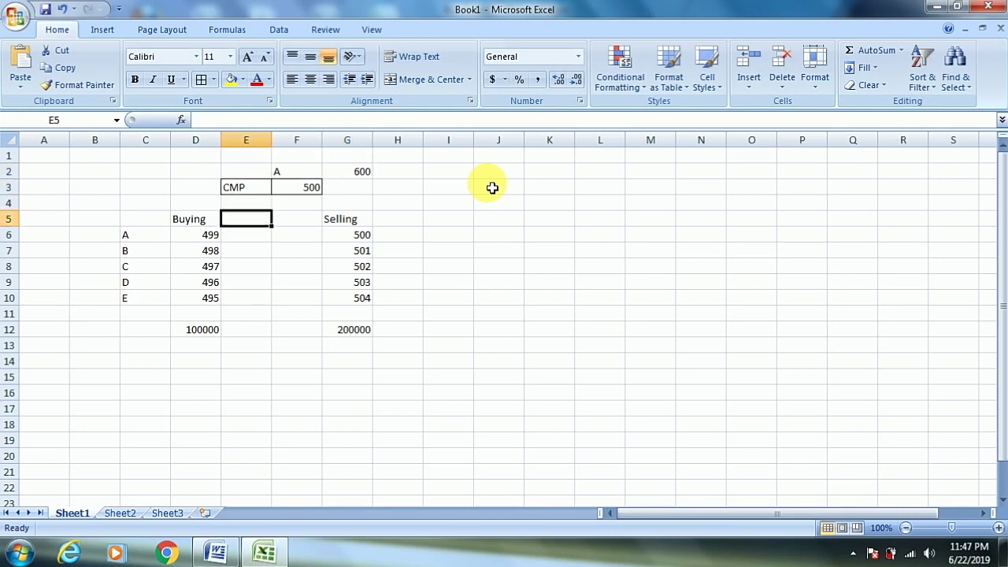
pyautogui.press('Left')
pyautogui.hotkey('ctrl', 'shift', 'Down')
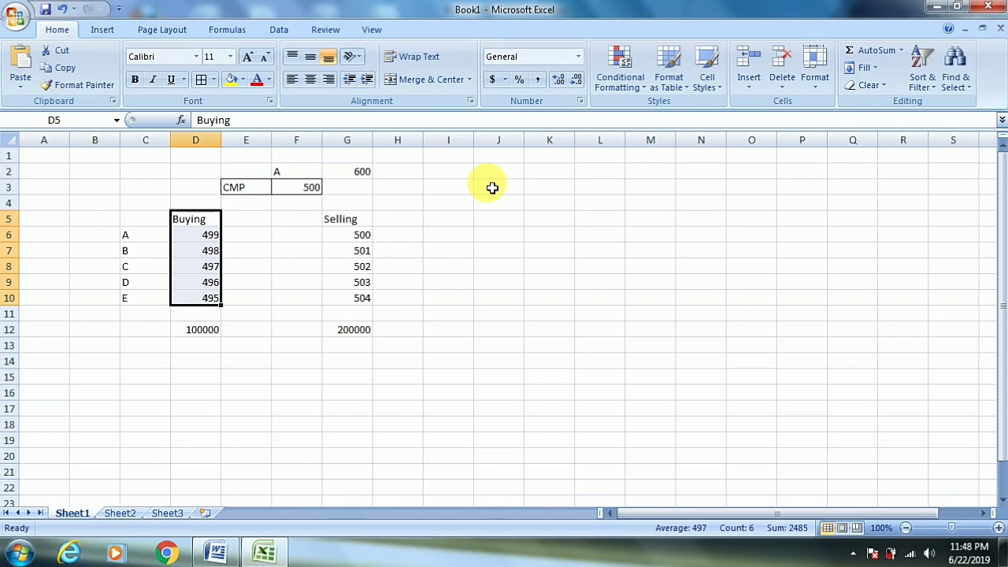
# Examine the first Selling price in cell G6
pyautogui.press('Right')
pyautogui.press('Right')
pyautogui.press('Right')
pyautogui.press('Right')
pyautogui.press('Down')
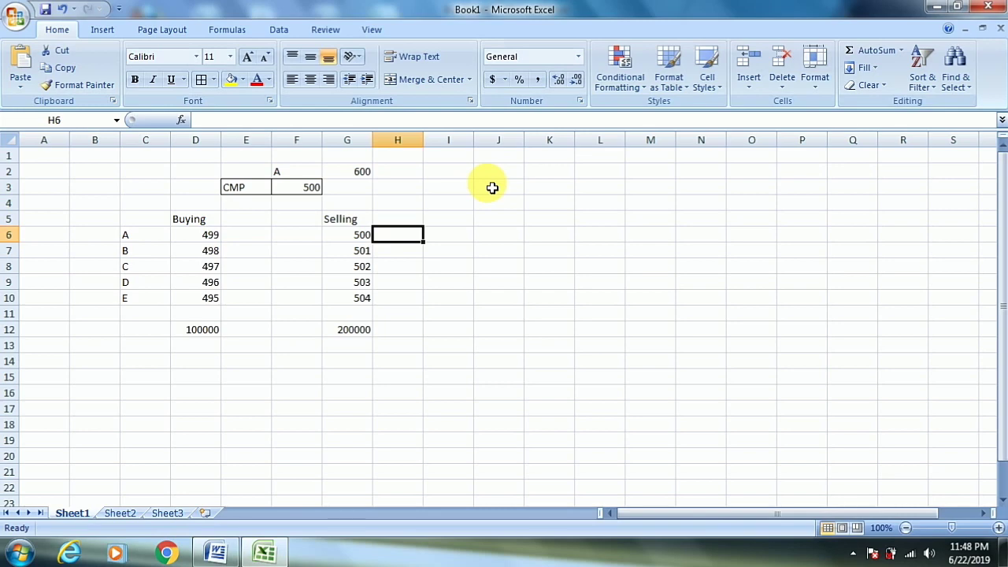
pyautogui.press('Left')
# View the Word title page briefly, return to the Excel workbook and highlight the Buying prices in D6:D10
pyautogui.hotkey('alt', 'Tab')
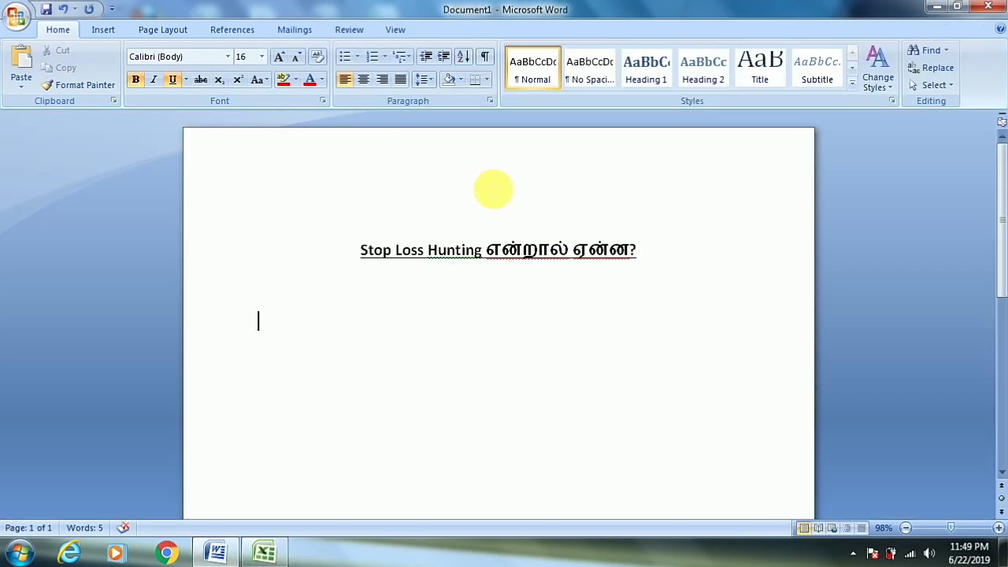
pyautogui.hotkey('alt', 'Tab')
pyautogui.press('Left')
pyautogui.press('Left')
pyautogui.press('Left')
pyautogui.hotkey('ctrl', 'shift', 'Down')
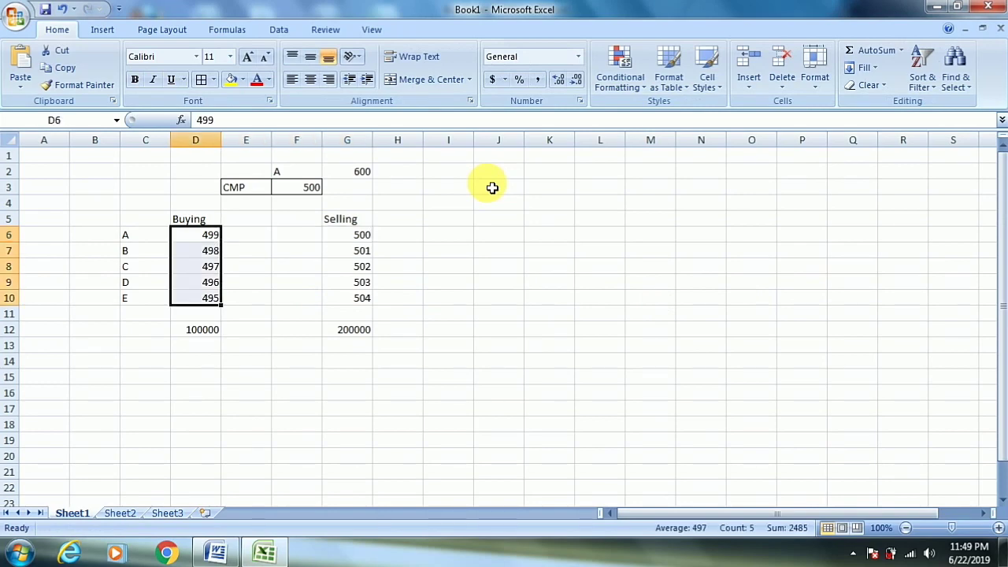
# Compare the Stop Loss Hunting title page in Word with the Excel price table, finishing in the Word document
pyautogui.hotkey('alt', 'Tab')
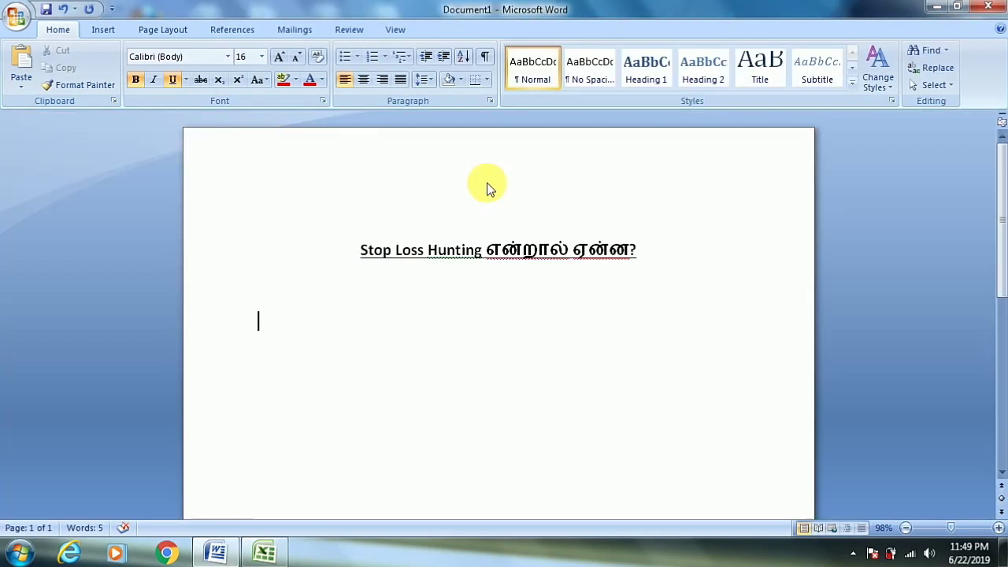
pyautogui.hotkey('alt', 'Tab')
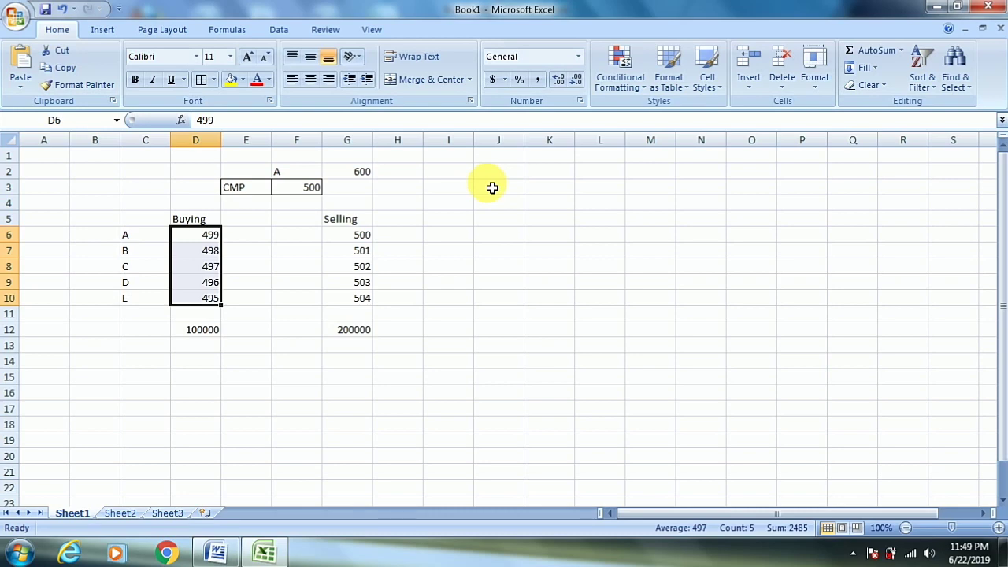
pyautogui.hotkey('alt', 'Tab')
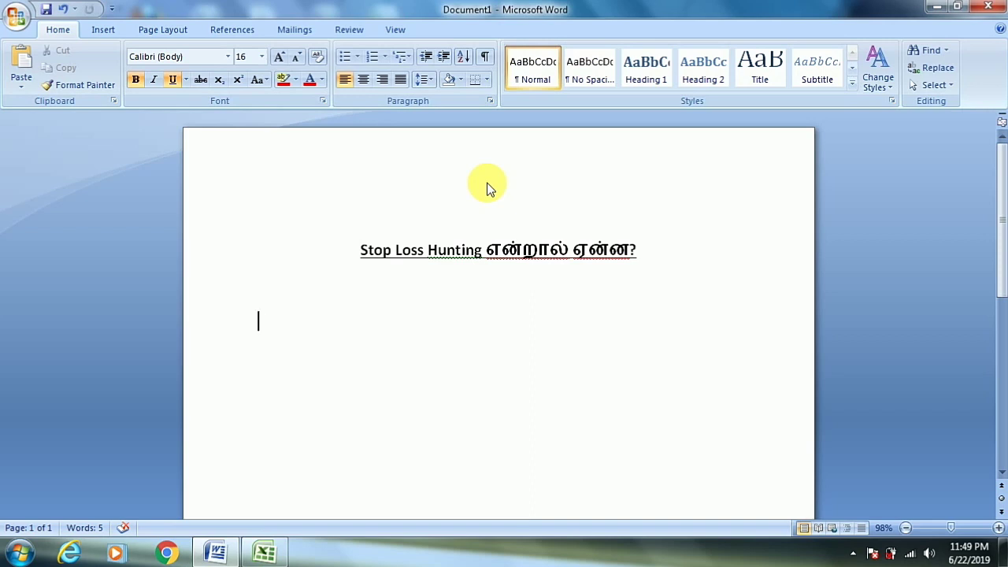
pyautogui.hotkey('alt', 'Tab')
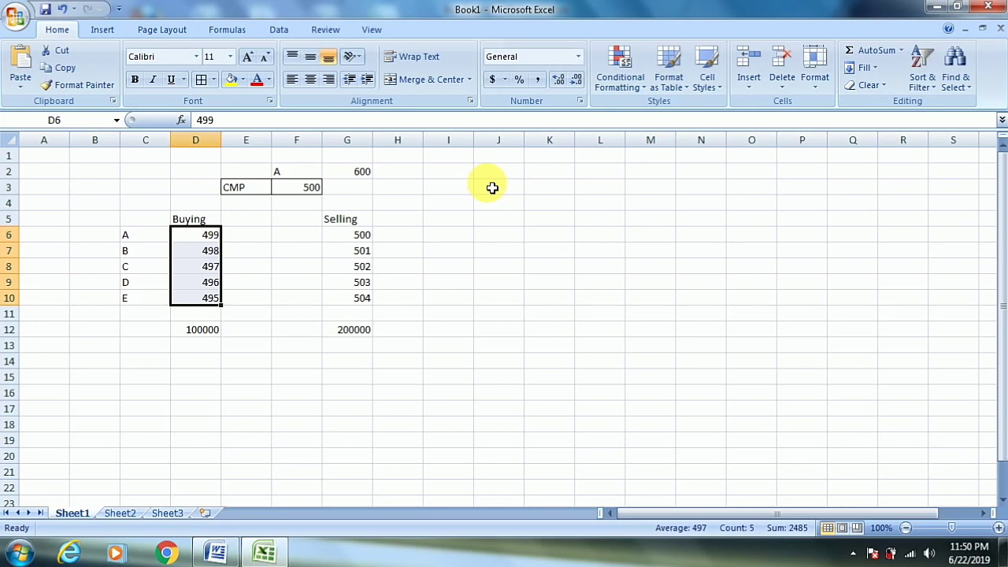
pyautogui.hotkey('alt', 'Tab')
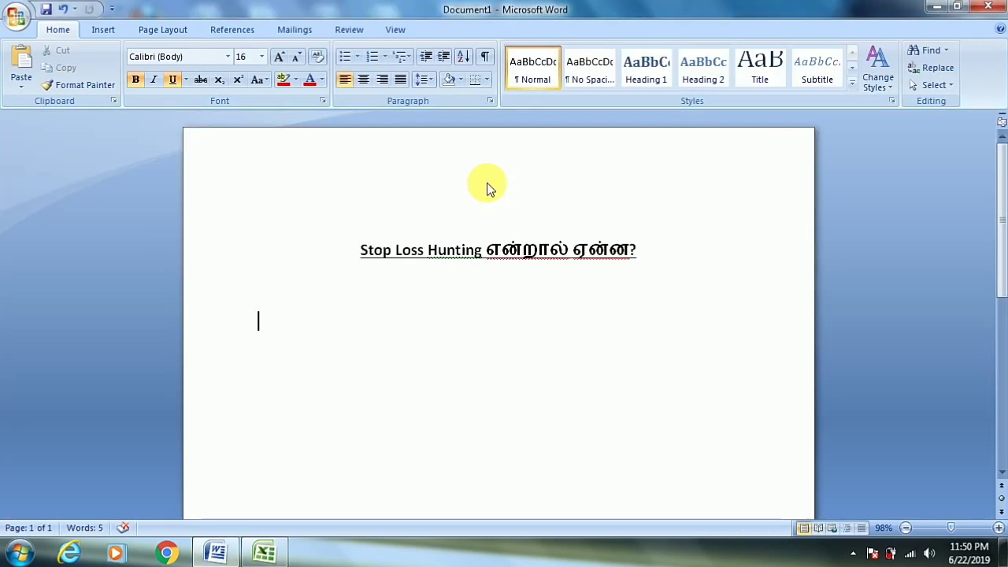